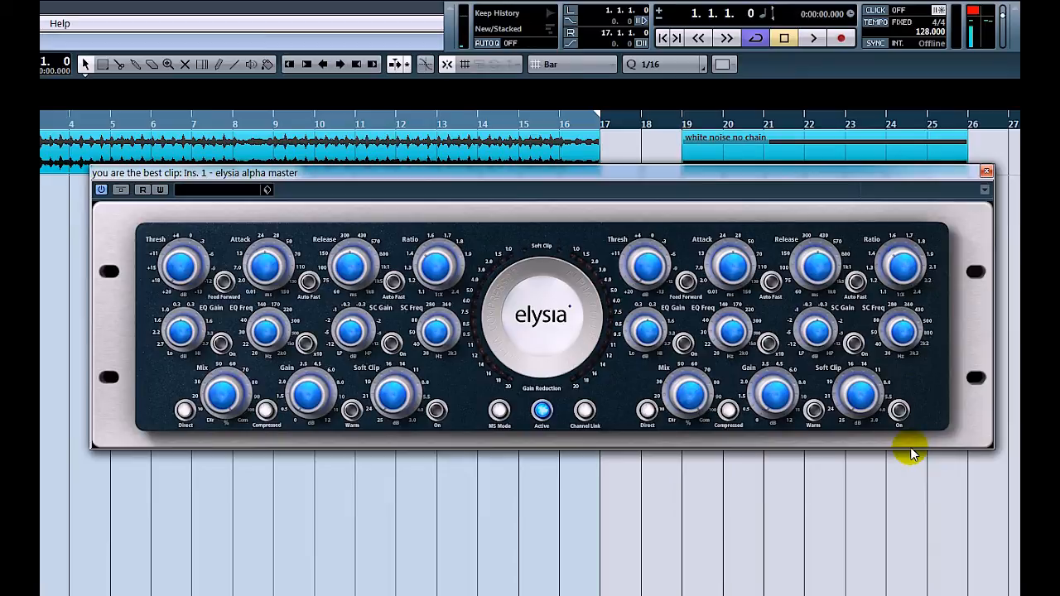
Step: Try out the elysia alpha compressor's M/S mode switch and its first-channel threshold, EQ gain, mix and ratio knobs
{"action": "left_click", "coordinate": [501, 413]}
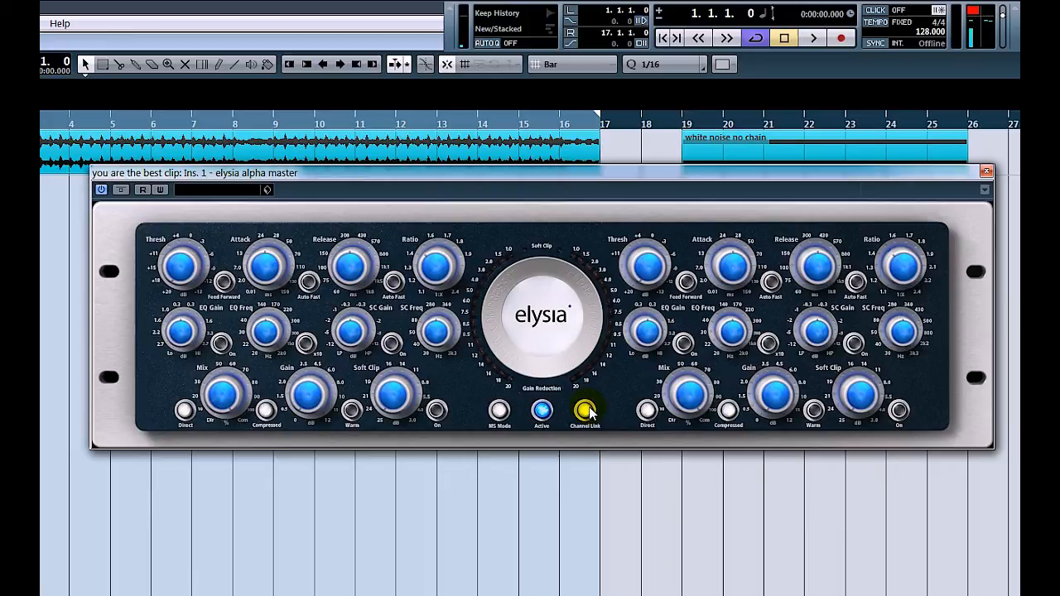
{"action": "left_click_drag", "start_coordinate": [181, 265], "coordinate": [188, 220]}
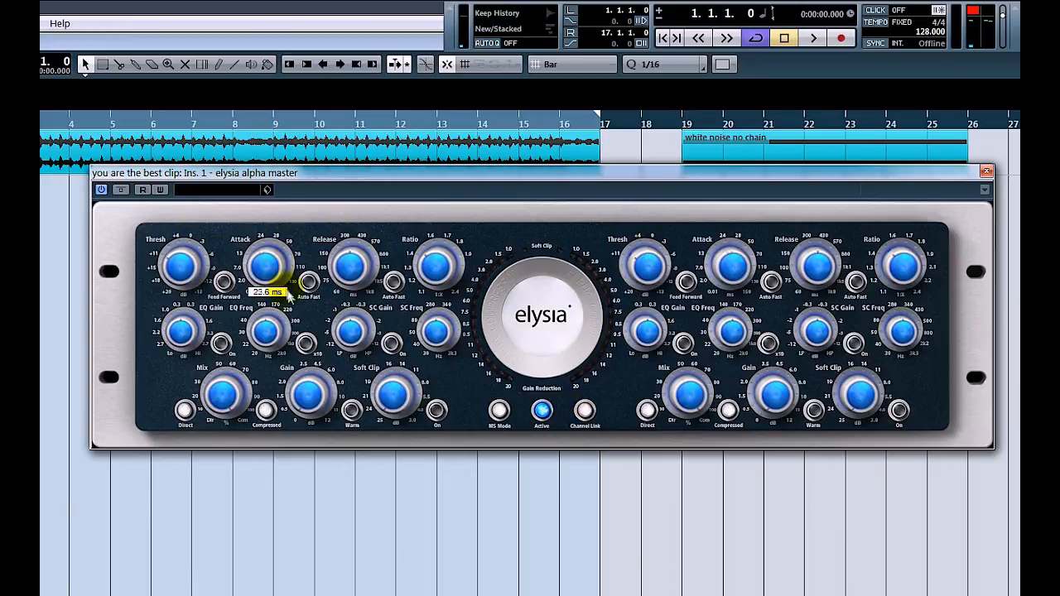
{"action": "left_click_drag", "start_coordinate": [181, 323], "coordinate": [196, 374]}
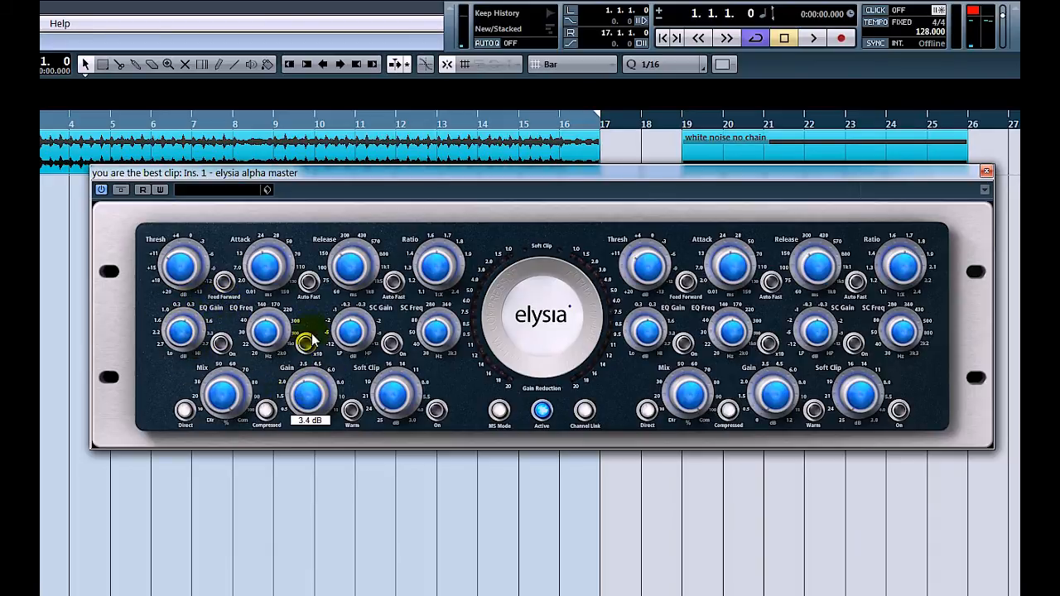
{"action": "left_click_drag", "start_coordinate": [225, 396], "coordinate": [243, 382]}
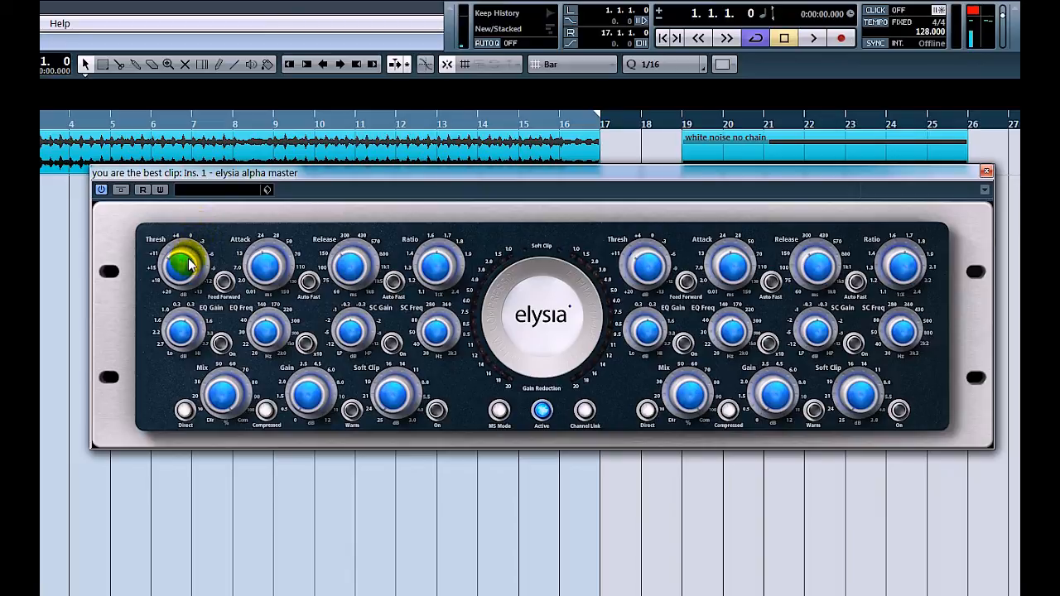
{"action": "left_click", "coordinate": [181, 331]}
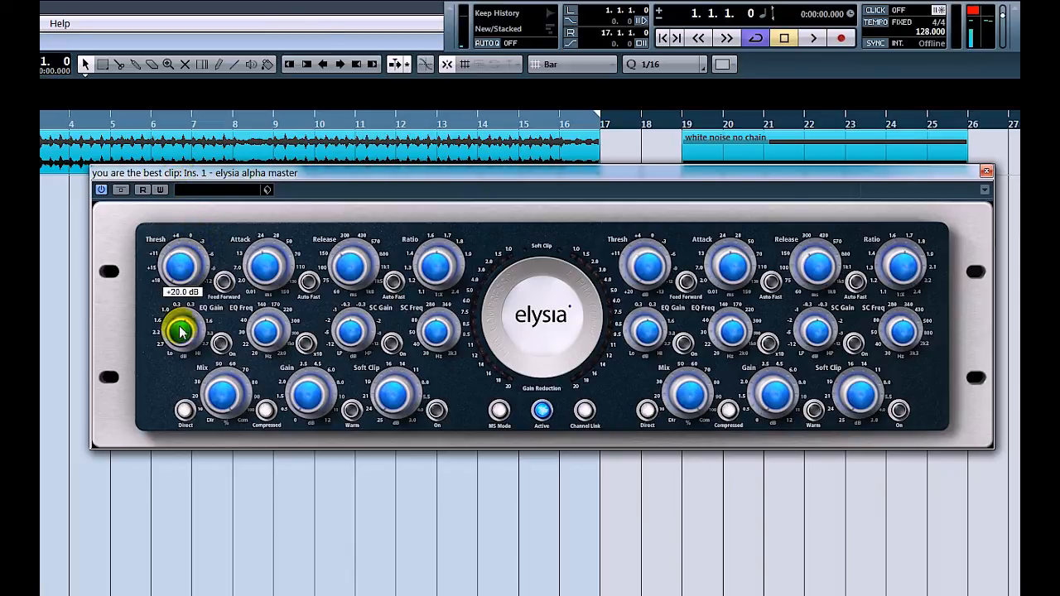
{"action": "left_click_drag", "start_coordinate": [182, 340], "coordinate": [181, 108]}
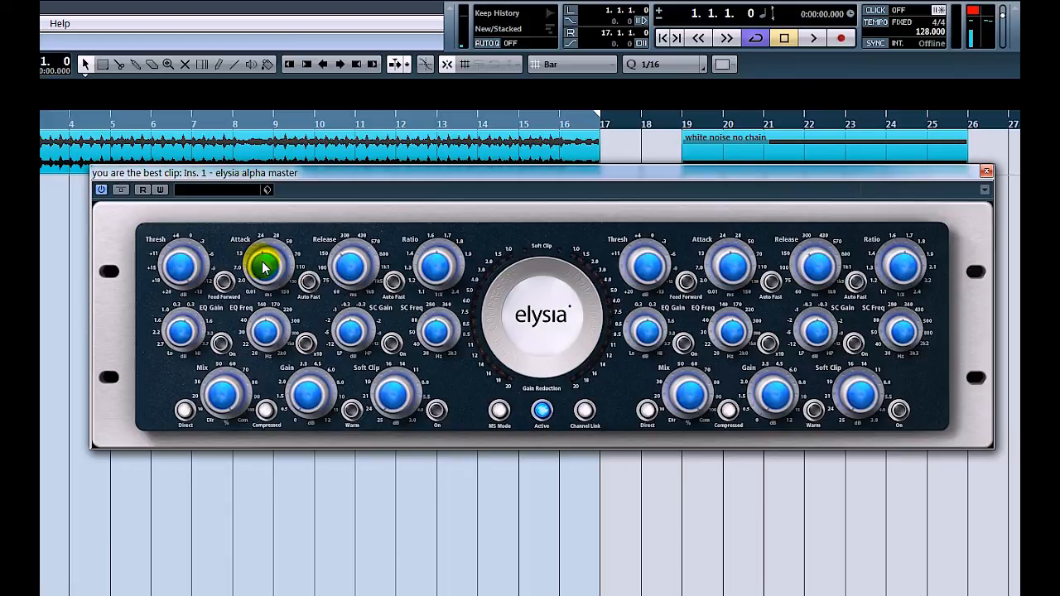
{"action": "left_click_drag", "start_coordinate": [429, 274], "coordinate": [439, 207]}
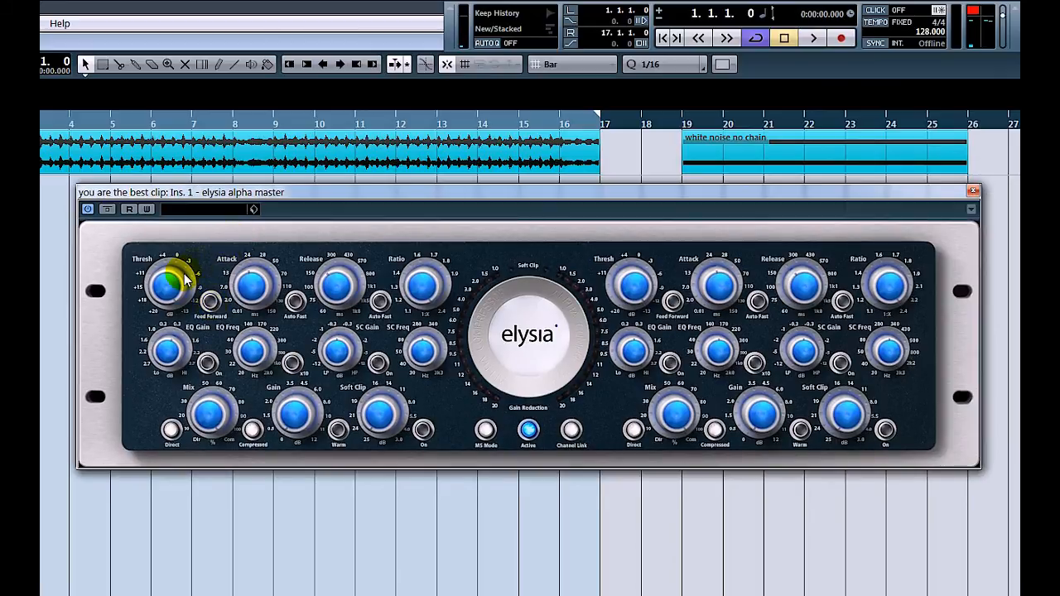
Step: Adjust the first channel's threshold and ratio, minimize the attack and set the release to 60 ms
{"action": "left_click_drag", "start_coordinate": [186, 280], "coordinate": [184, 314]}
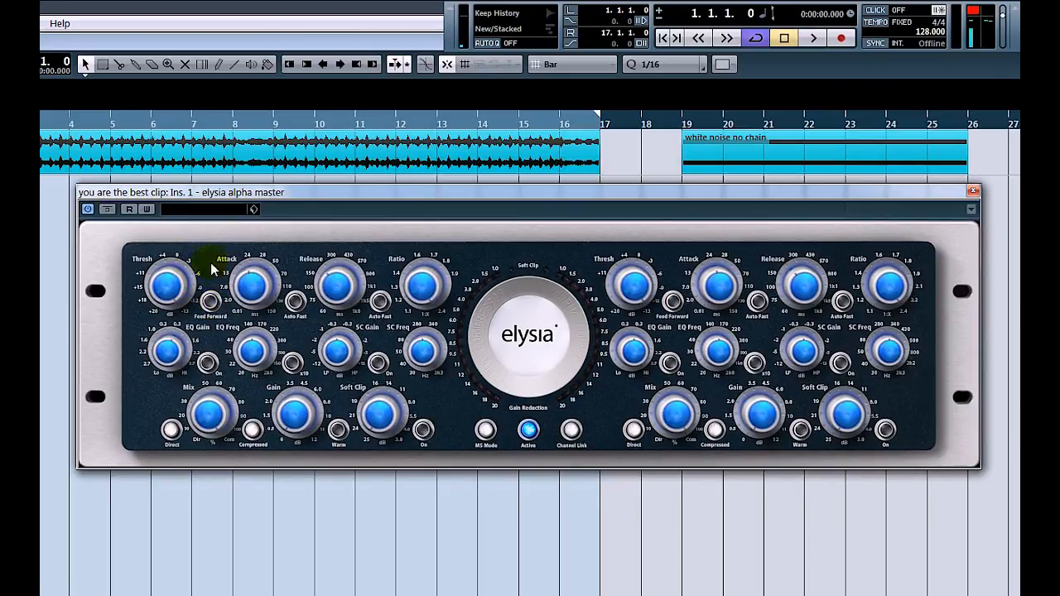
{"action": "left_click_drag", "start_coordinate": [254, 295], "coordinate": [267, 424]}
{"action": "left_click_drag", "start_coordinate": [364, 281], "coordinate": [345, 410]}
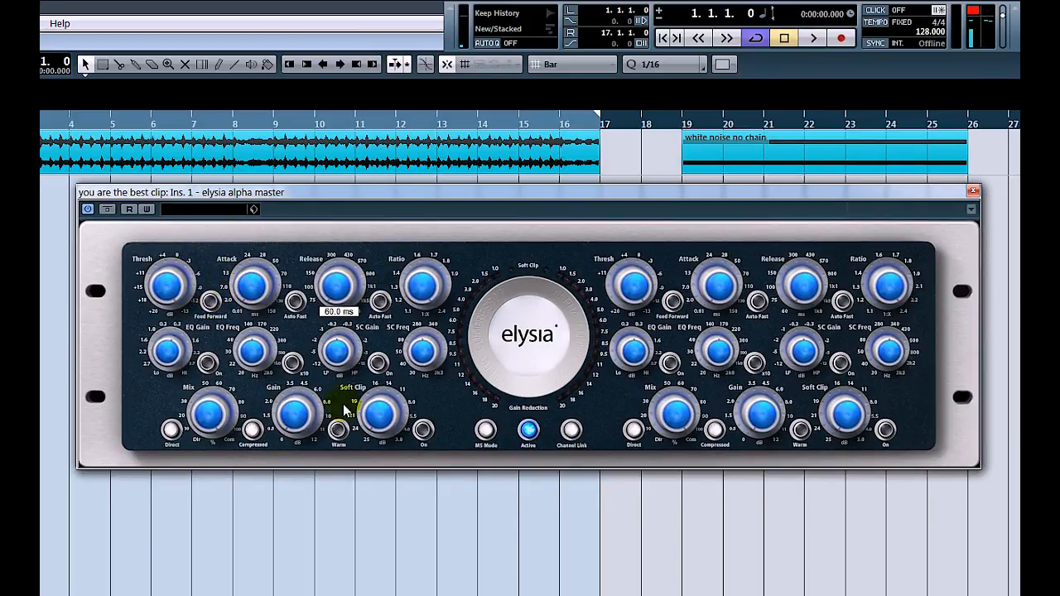
{"action": "left_click_drag", "start_coordinate": [418, 296], "coordinate": [415, 261]}
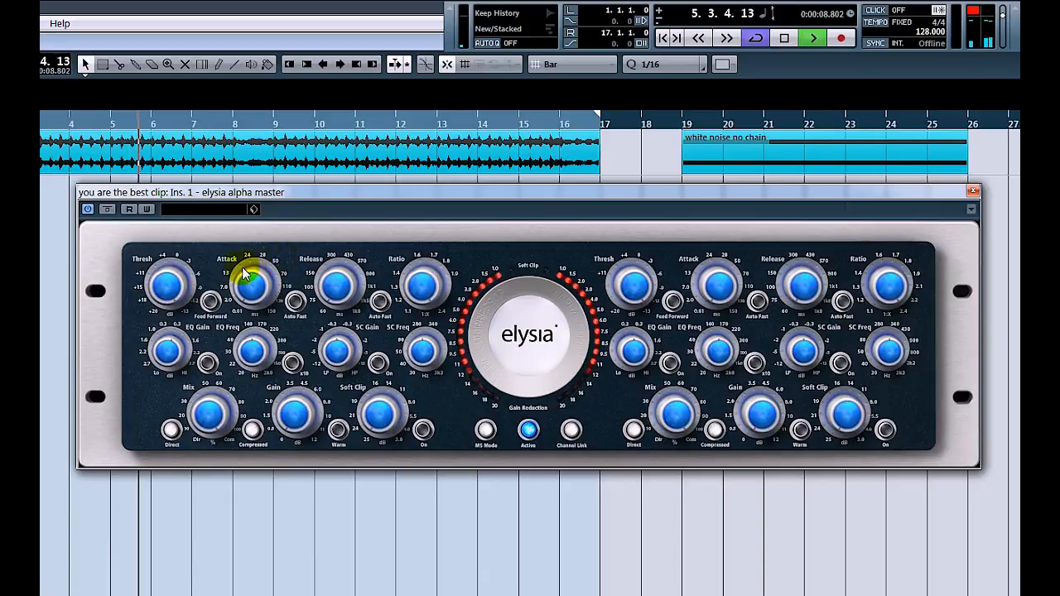
Step: Toggle the compressor's Feed Forward mode and vary the attack time from its fastest setting while the clip plays
{"action": "left_click", "coordinate": [215, 304]}
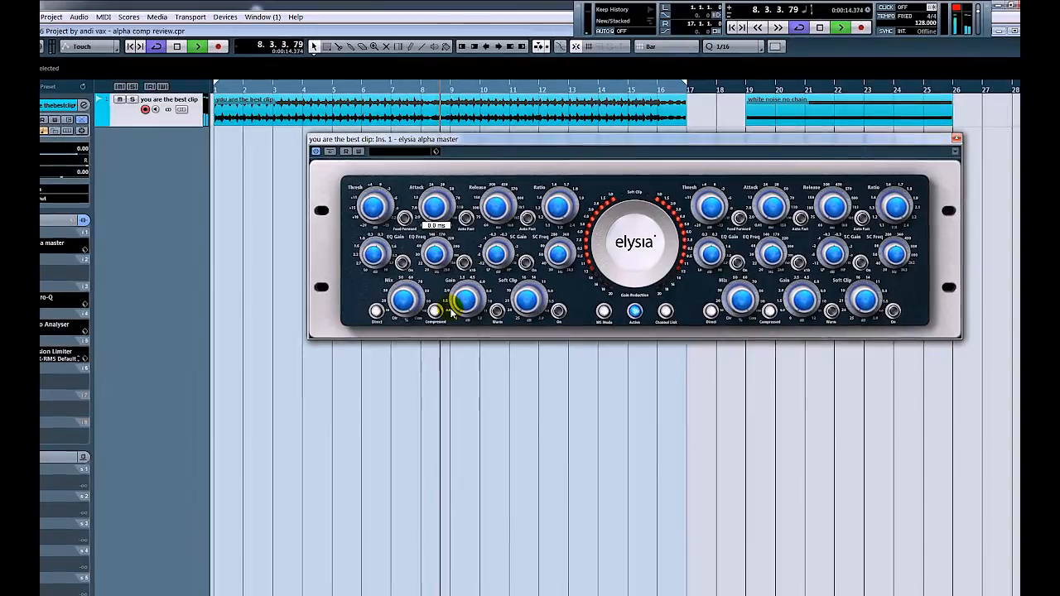
{"action": "left_click_drag", "start_coordinate": [452, 311], "coordinate": [440, 262]}
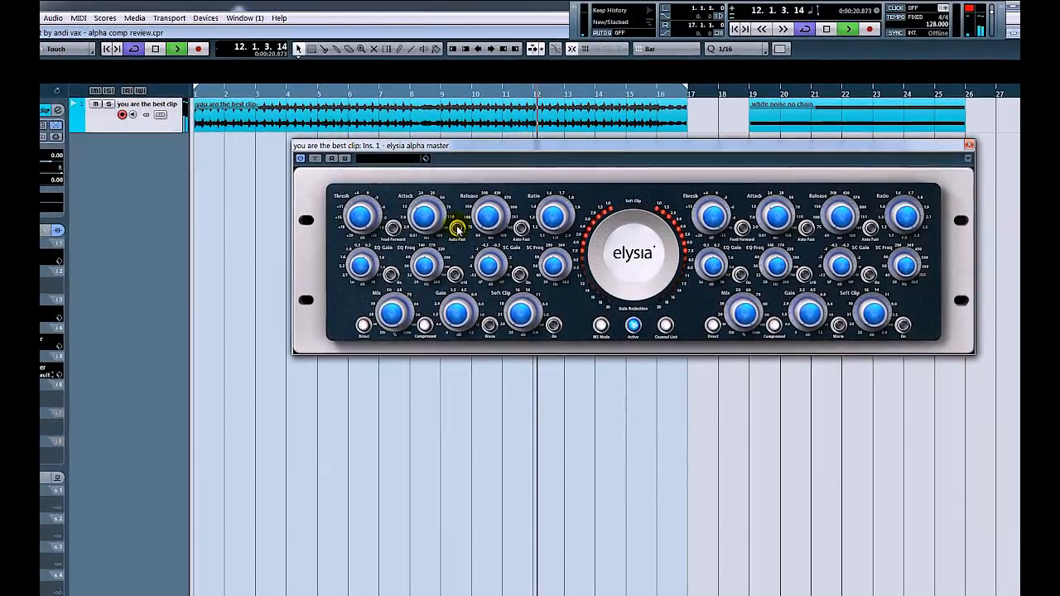
{"action": "left_click_drag", "start_coordinate": [426, 213], "coordinate": [427, 180]}
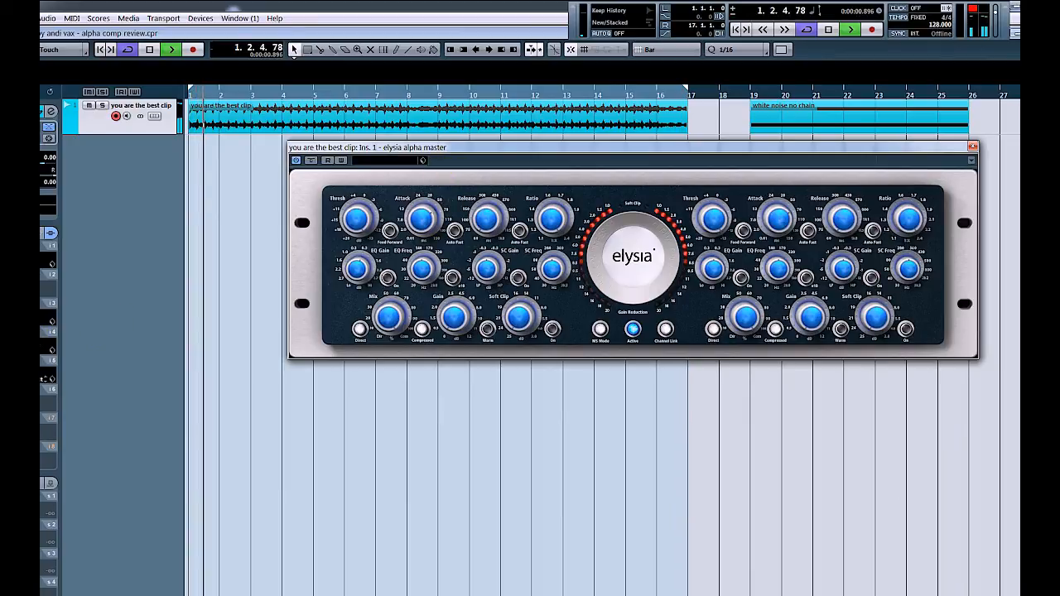
Step: Open the VMS Stereo Analyser from the track inserts and move the compressor window beside it
{"action": "left_click", "coordinate": [47, 339]}
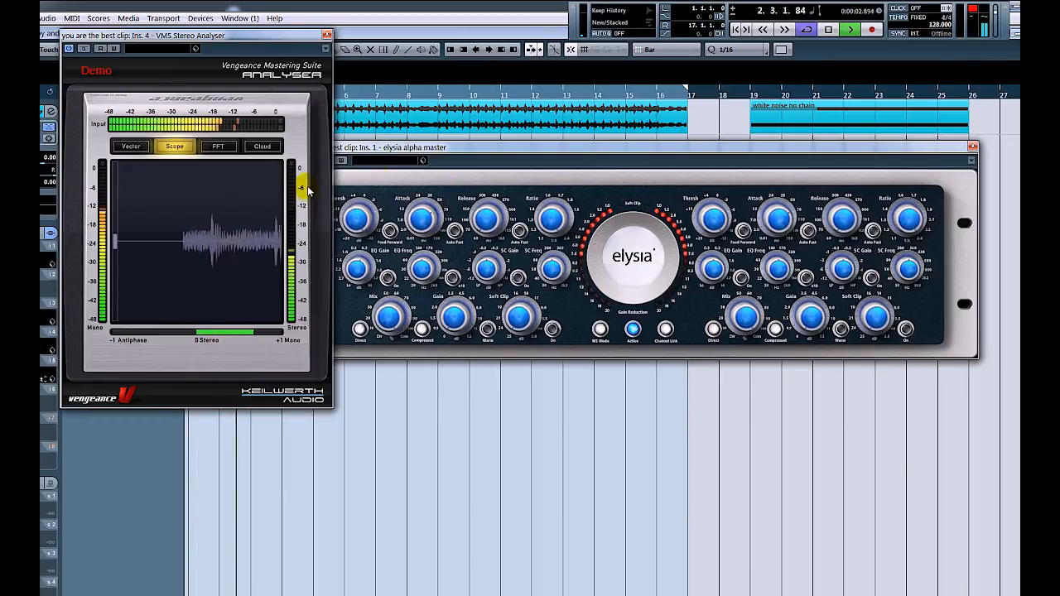
{"action": "left_click", "coordinate": [479, 156]}
{"action": "left_click_drag", "start_coordinate": [478, 154], "coordinate": [490, 152]}
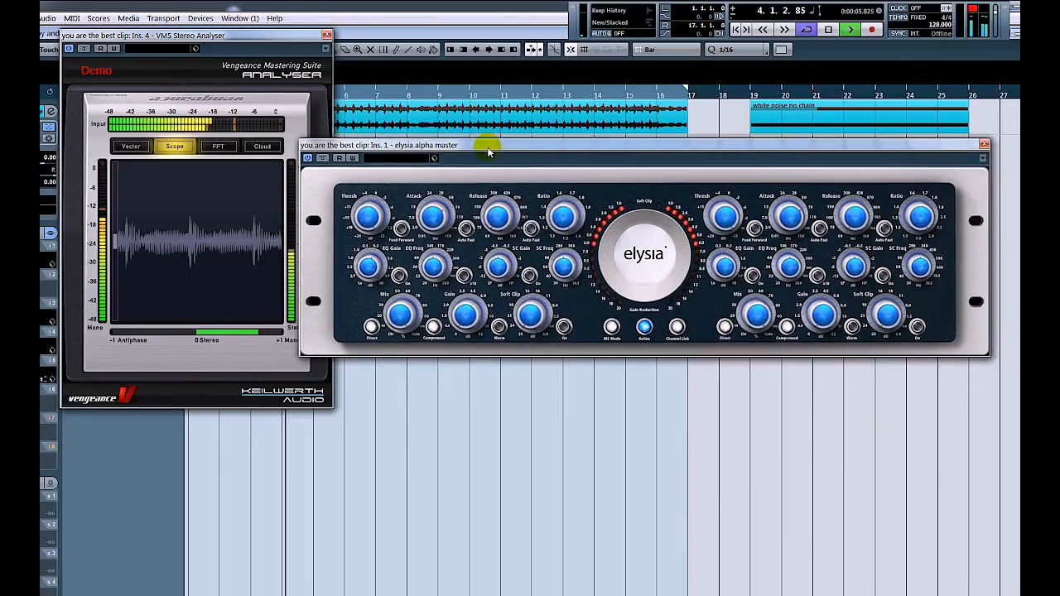
Step: Toggle the attack's Auto Fast mode and adjust the first channel's release and ratio during playback
{"action": "left_click", "coordinate": [467, 230]}
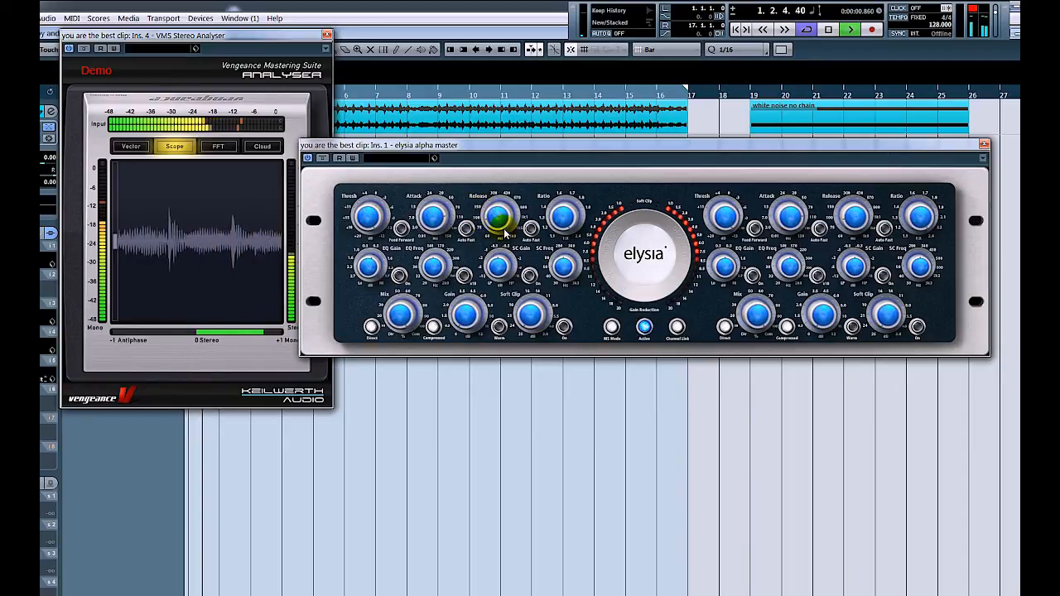
{"action": "mouse_move", "coordinate": [501, 236]}
{"action": "left_click_drag", "start_coordinate": [502, 238], "coordinate": [496, 209]}
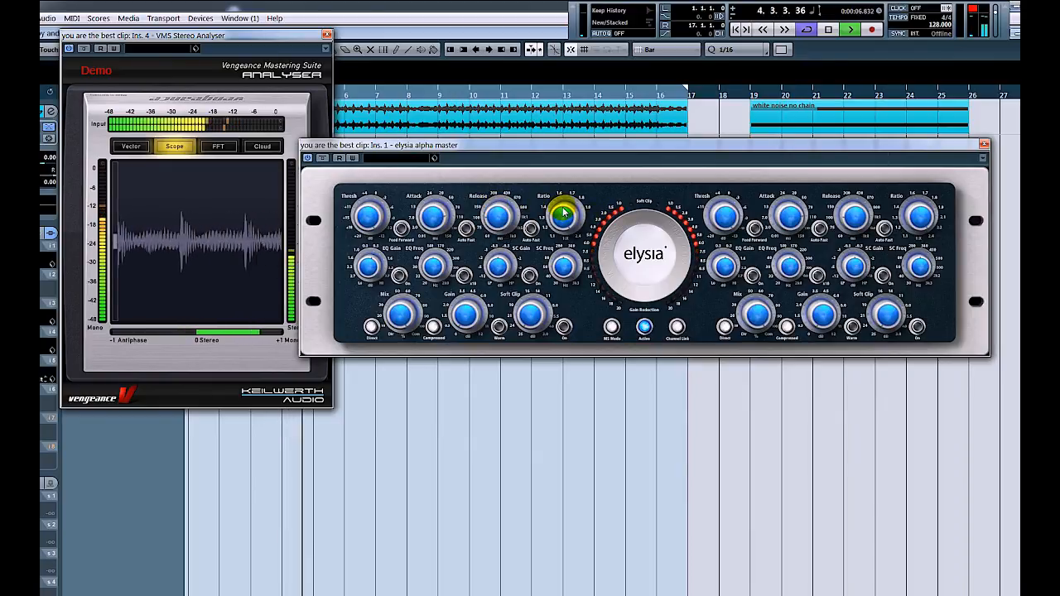
{"action": "left_click_drag", "start_coordinate": [573, 259], "coordinate": [570, 237]}
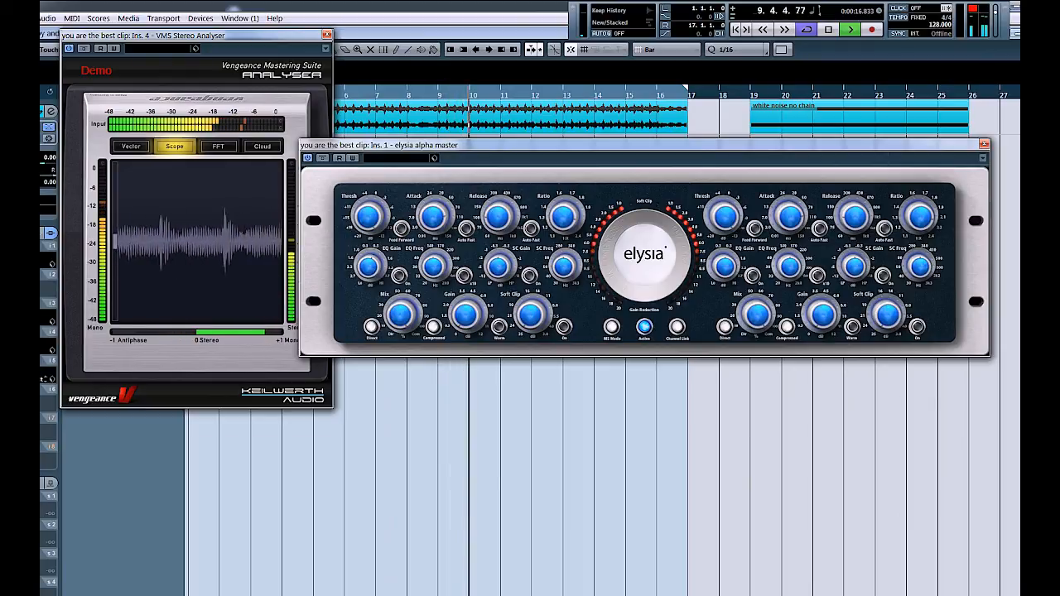
Step: Close the stereo analyser, switch on the compressor's EQ and sweep the first channel's EQ gain
{"action": "left_click", "coordinate": [328, 34]}
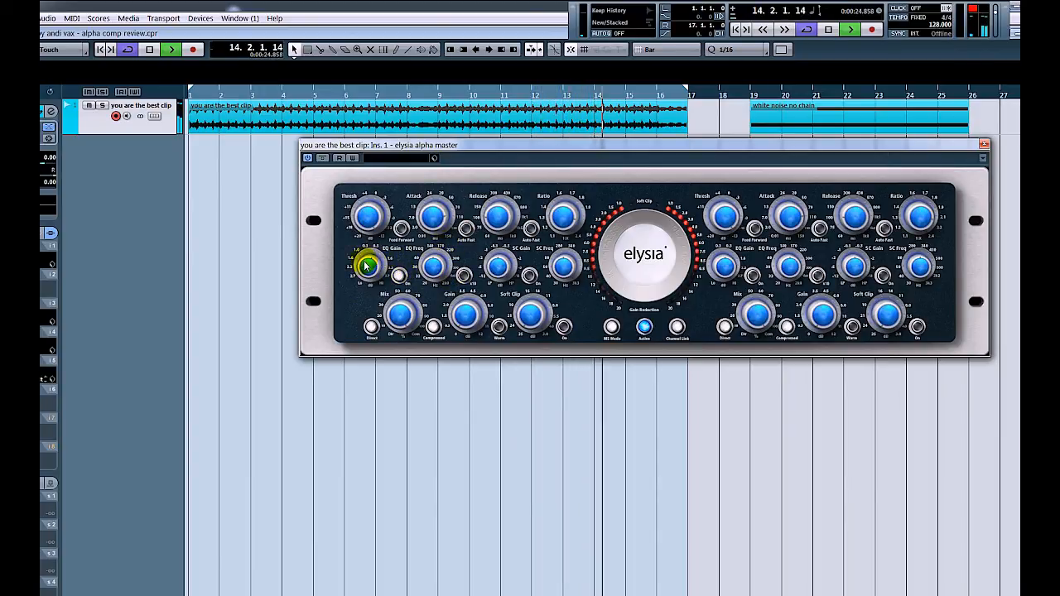
{"action": "left_click_drag", "start_coordinate": [371, 267], "coordinate": [375, 344]}
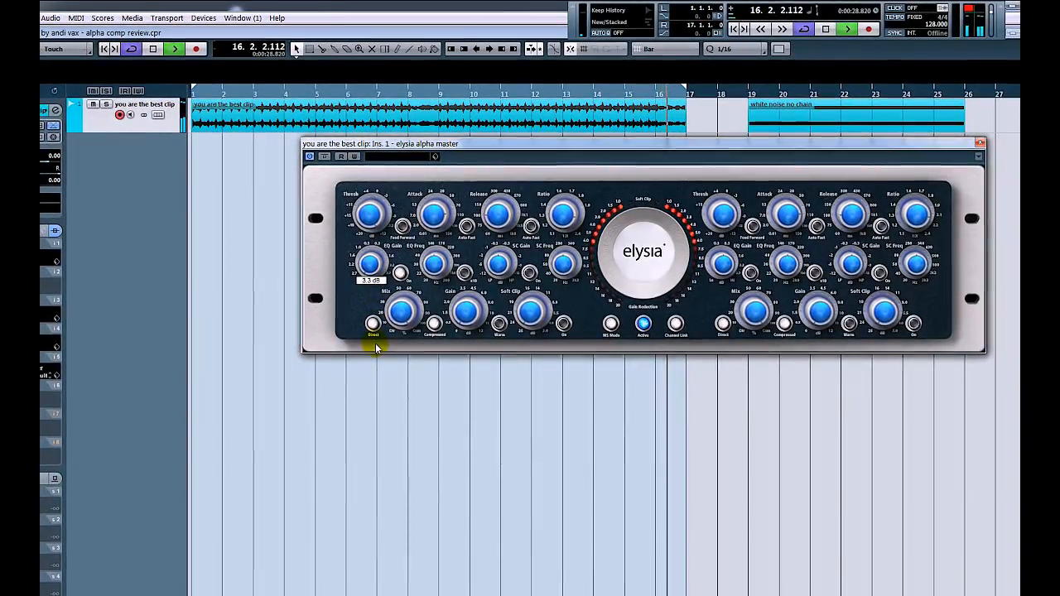
{"action": "left_click_drag", "start_coordinate": [377, 346], "coordinate": [379, 217]}
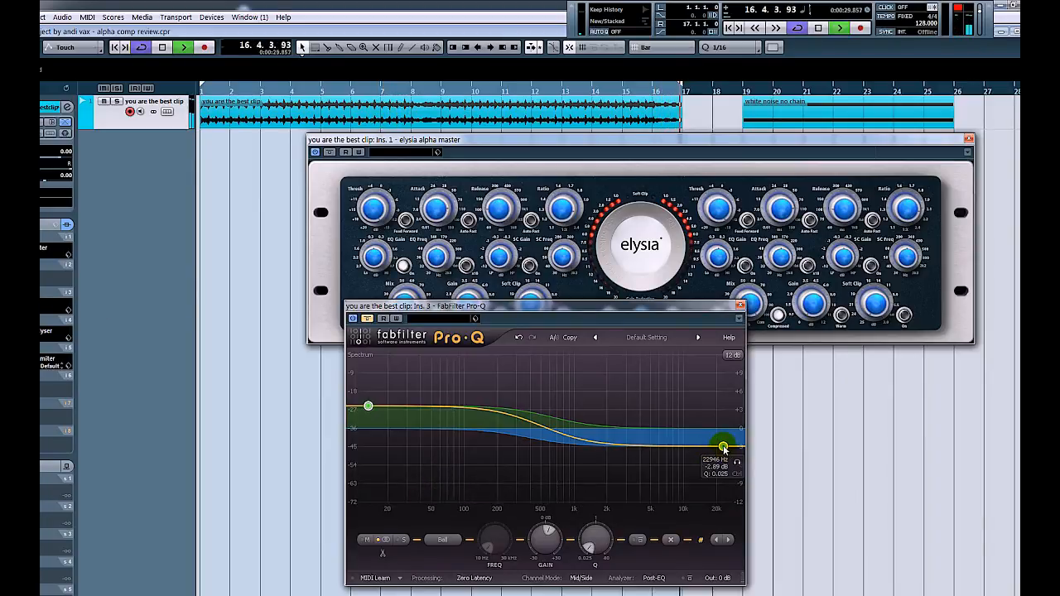
Step: Illustrate the compressor's EQ tilt in Pro-Q by moving the 22946 Hz band to -4.44 dB and back above zero, and adjust the EQ frequency
{"action": "left_click_drag", "start_coordinate": [724, 448], "coordinate": [719, 469]}
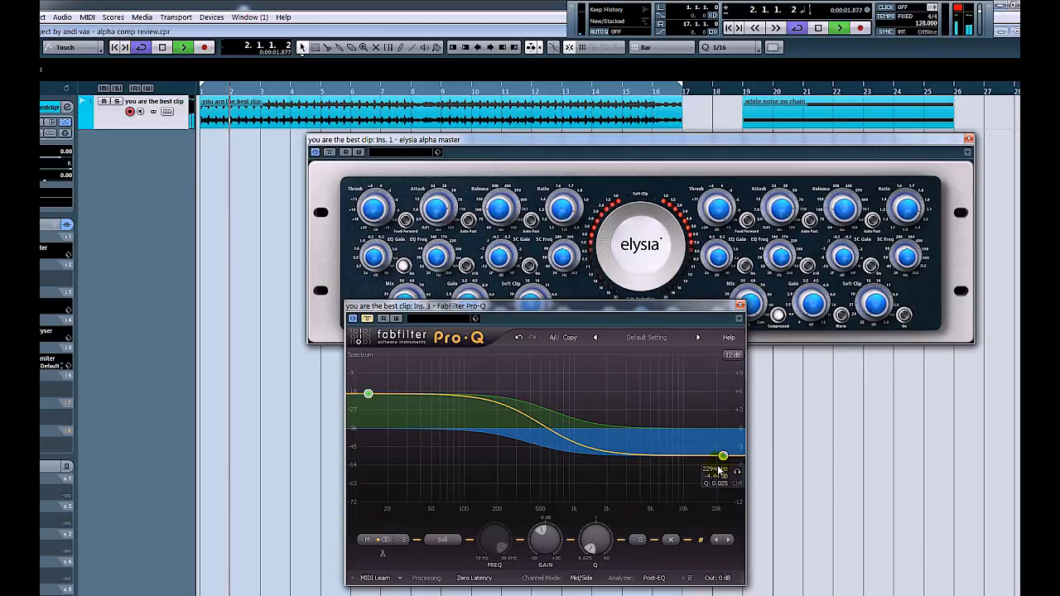
{"action": "left_click", "coordinate": [375, 256]}
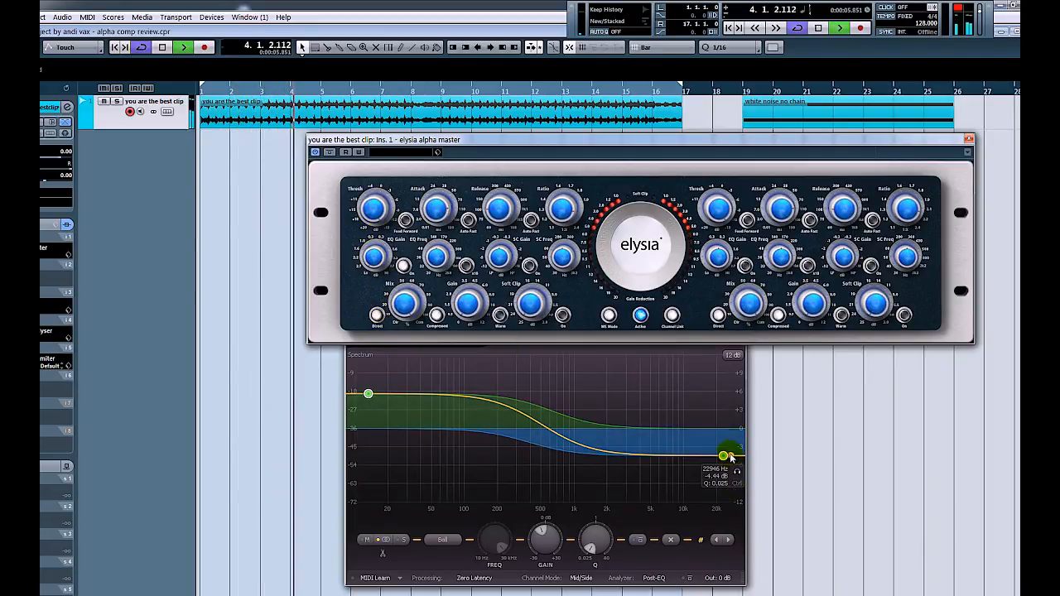
{"action": "left_click_drag", "start_coordinate": [730, 456], "coordinate": [721, 389]}
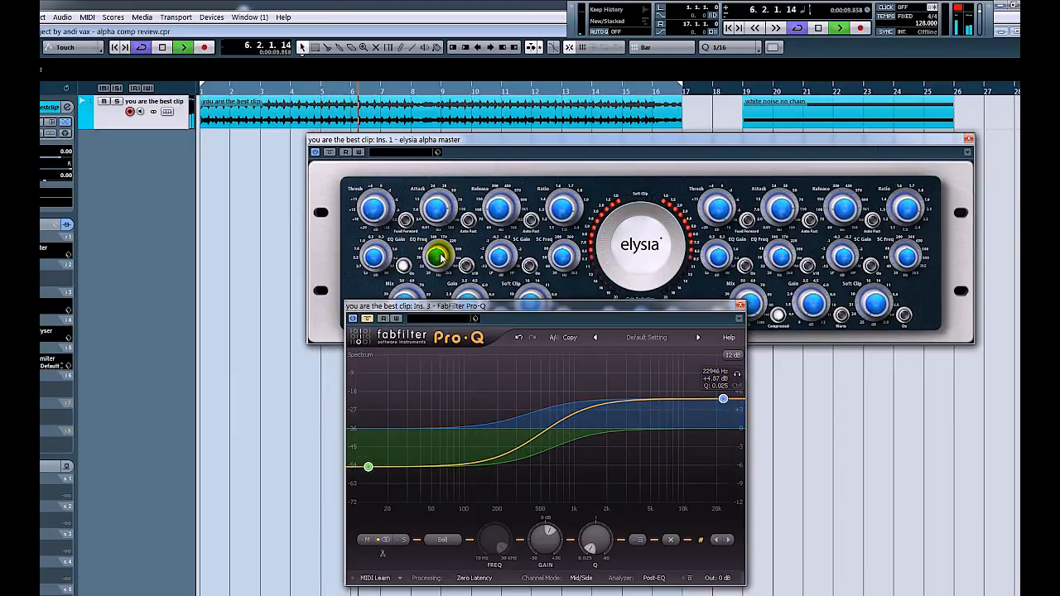
{"action": "left_click", "coordinate": [374, 257]}
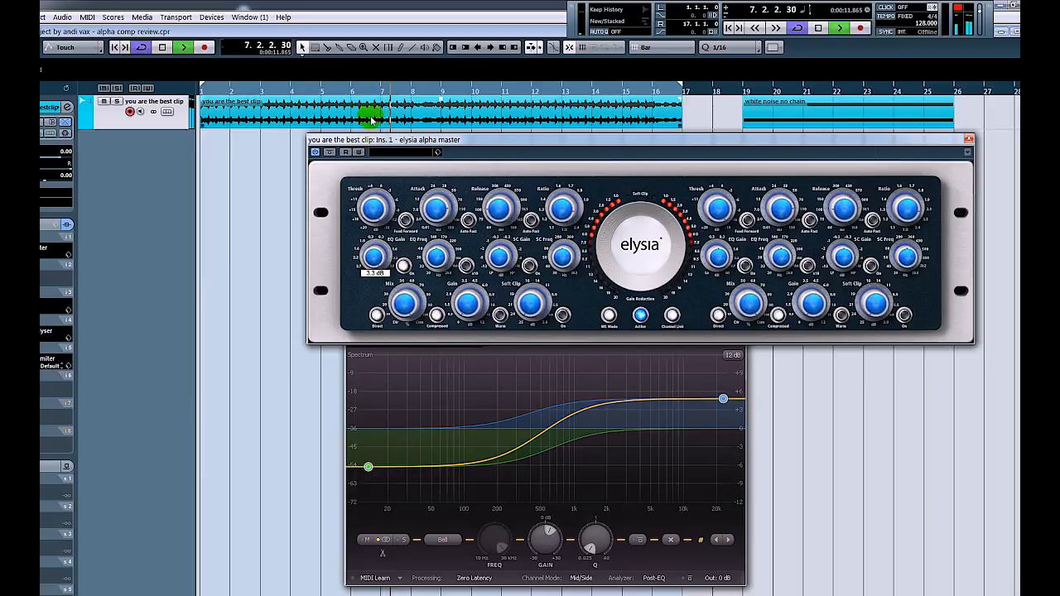
{"action": "mouse_move", "coordinate": [711, 386]}
{"action": "left_click_drag", "start_coordinate": [724, 403], "coordinate": [723, 397]}
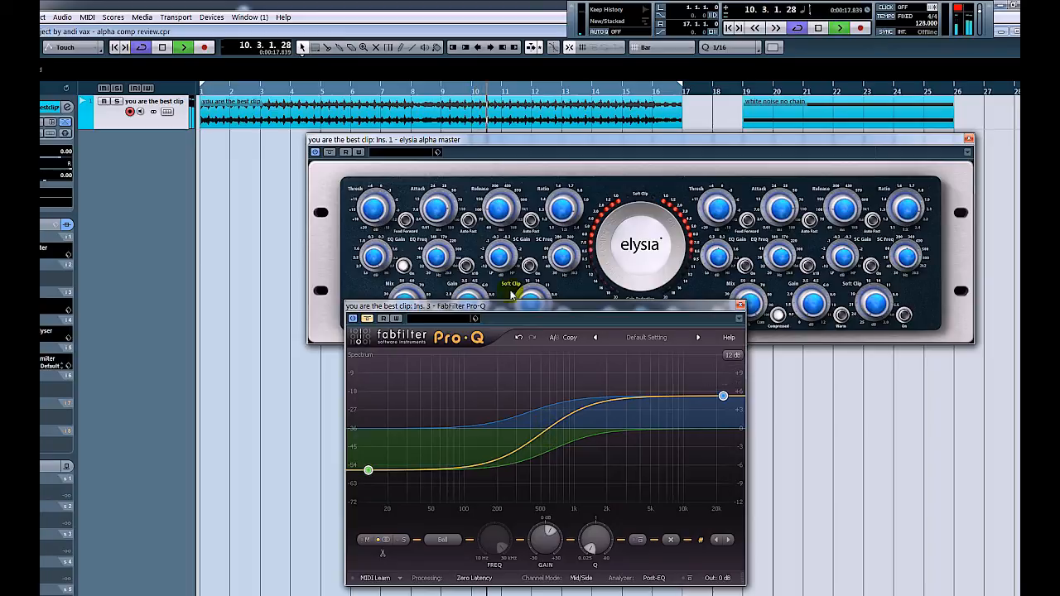
{"action": "mouse_move", "coordinate": [437, 253]}
{"action": "left_mouse_down"}
{"action": "mouse_move", "coordinate": [436, 284]}
{"action": "mouse_move", "coordinate": [445, 236]}
{"action": "mouse_move", "coordinate": [441, 249]}
{"action": "left_mouse_up"}
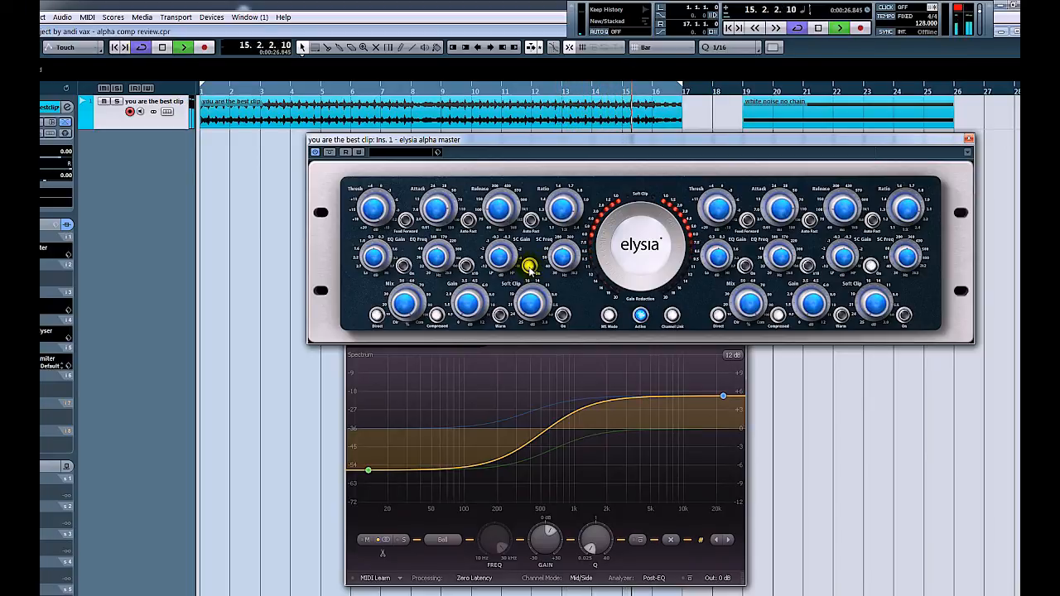
Step: Lower the sidechain gain to minus infinity and replace Pro-Q's tilt curve with a 24 dB/oct low cut
{"action": "mouse_move", "coordinate": [504, 266]}
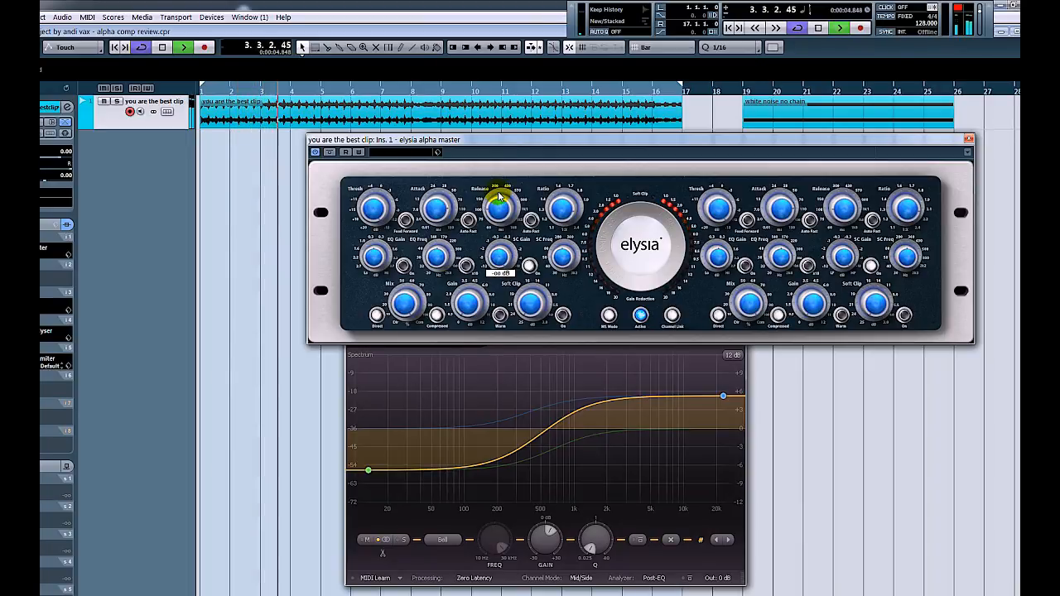
{"action": "left_click", "coordinate": [489, 366]}
{"action": "left_click_drag", "start_coordinate": [678, 377], "coordinate": [738, 414]}
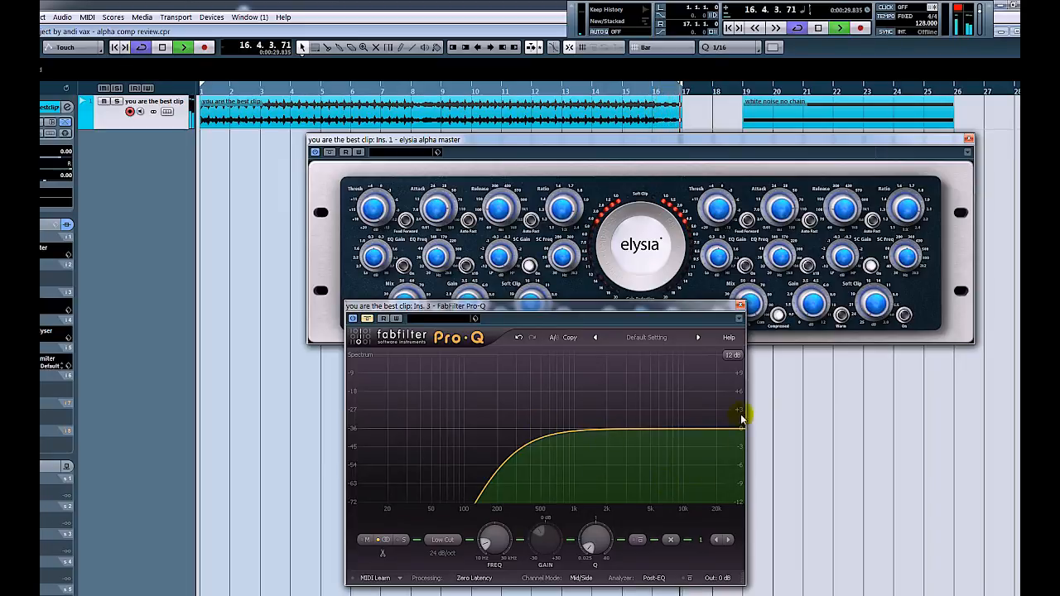
Step: Adjust the compressor's sidechain gain, and change Pro-Q's band to a High Cut with a new cutoff frequency
{"action": "left_click", "coordinate": [506, 259]}
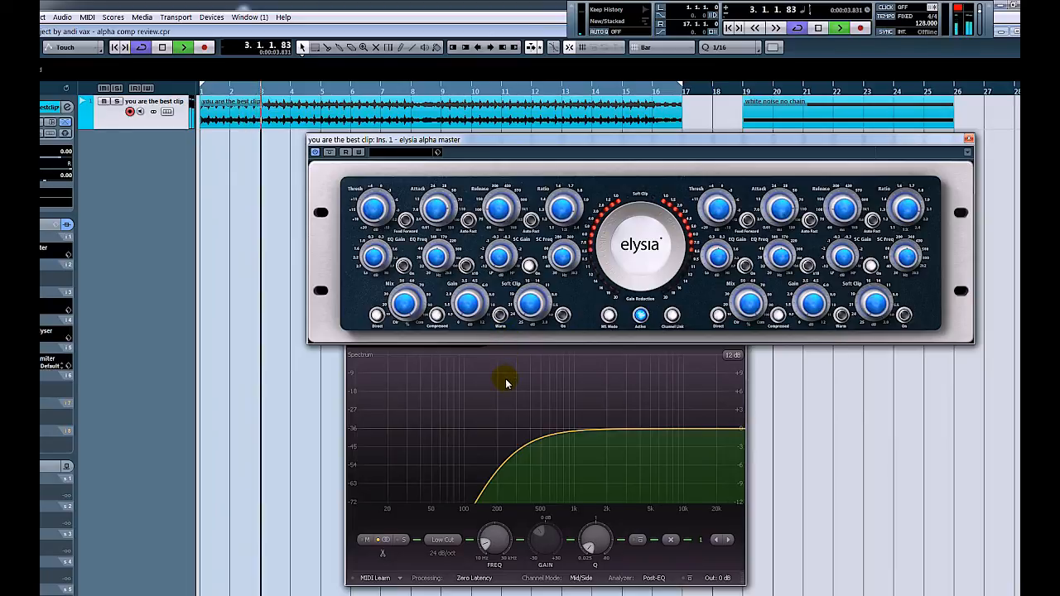
{"action": "left_click", "coordinate": [443, 539]}
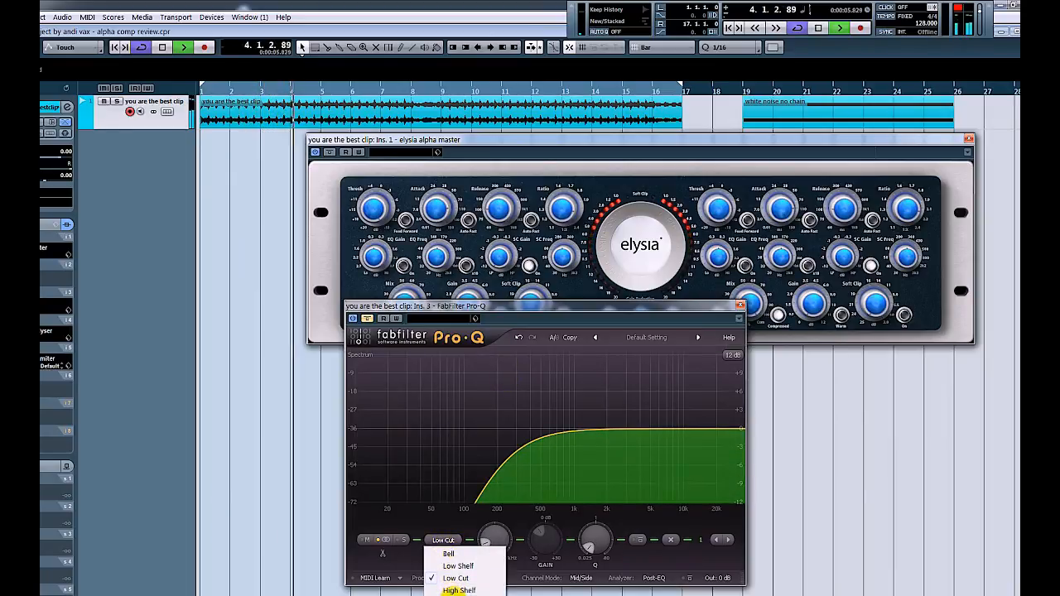
{"action": "left_click", "coordinate": [457, 595]}
{"action": "left_click_drag", "start_coordinate": [487, 544], "coordinate": [495, 467]}
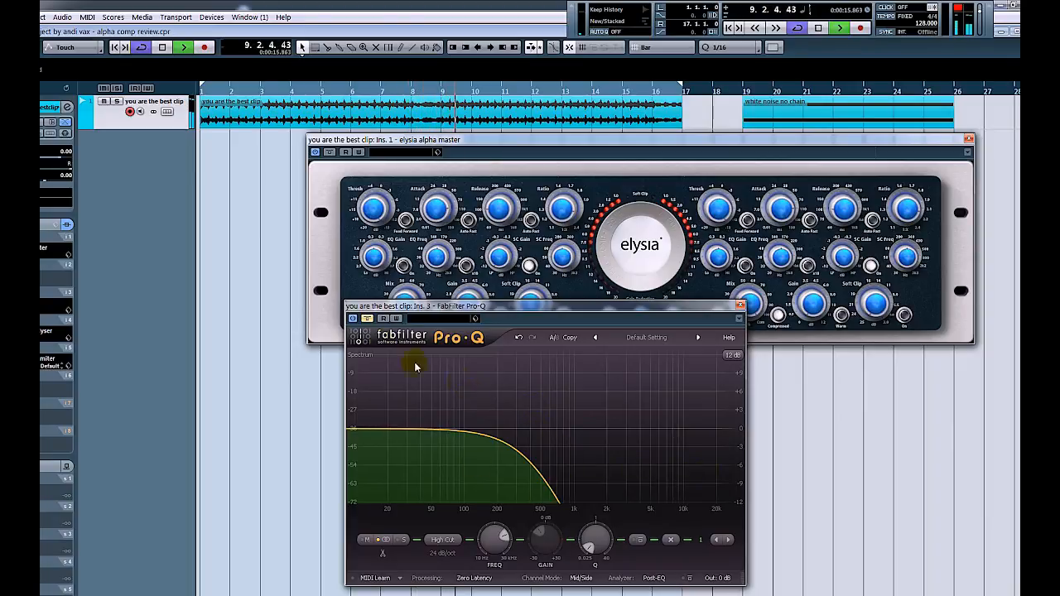
Step: Raise the high-cut frequency in Pro-Q to illustrate the compressor's sidechain frequency control
{"action": "left_click", "coordinate": [543, 251]}
{"action": "mouse_move", "coordinate": [562, 257]}
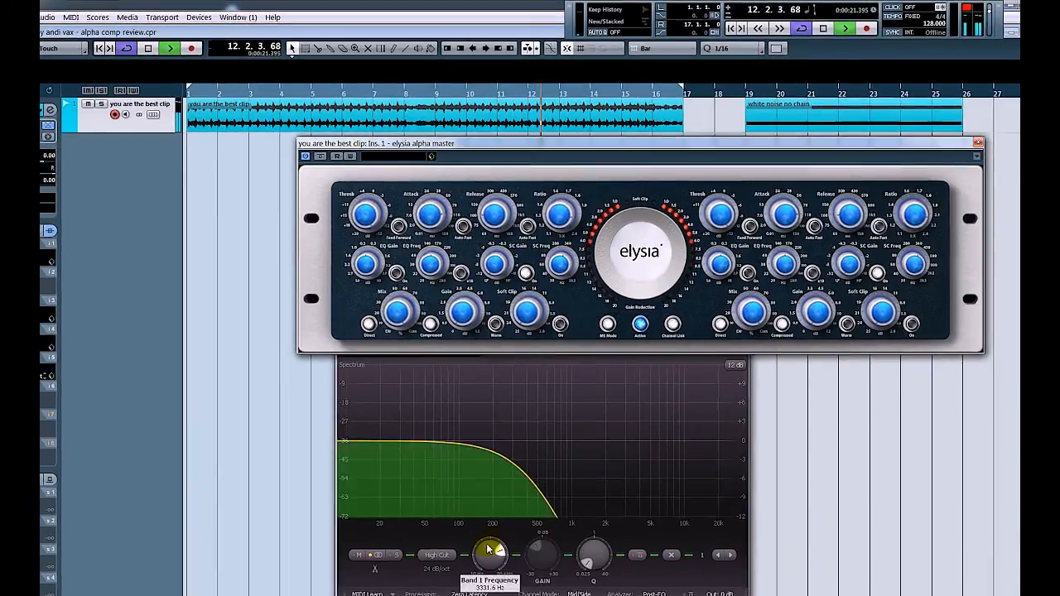
{"action": "left_click_drag", "start_coordinate": [495, 540], "coordinate": [485, 518]}
{"action": "left_click", "coordinate": [491, 277]}
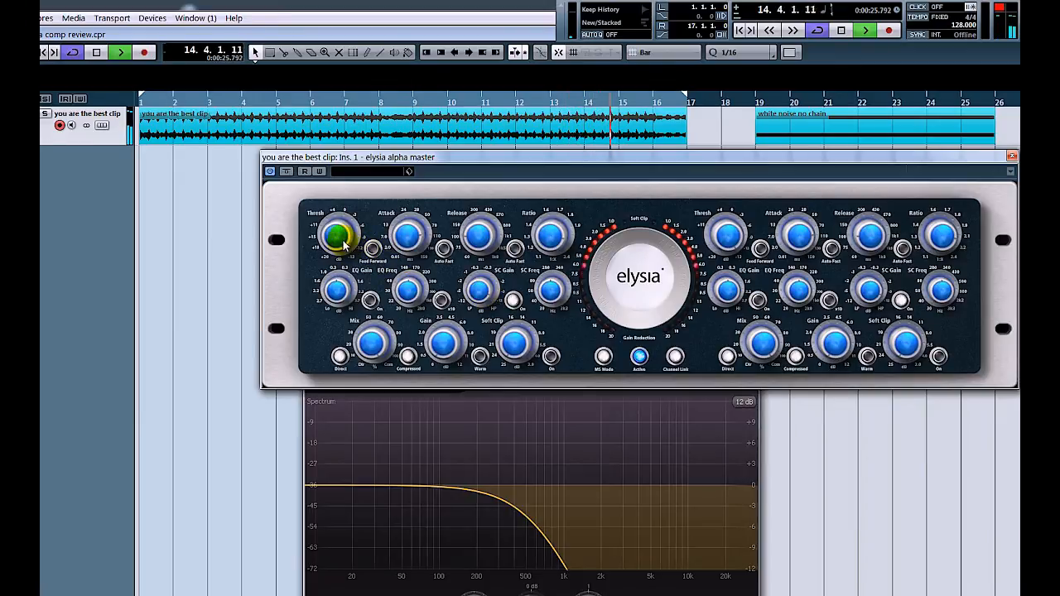
Step: Adjust the first channel's threshold and set its mix to 22 %
{"action": "left_click_drag", "start_coordinate": [338, 239], "coordinate": [341, 277]}
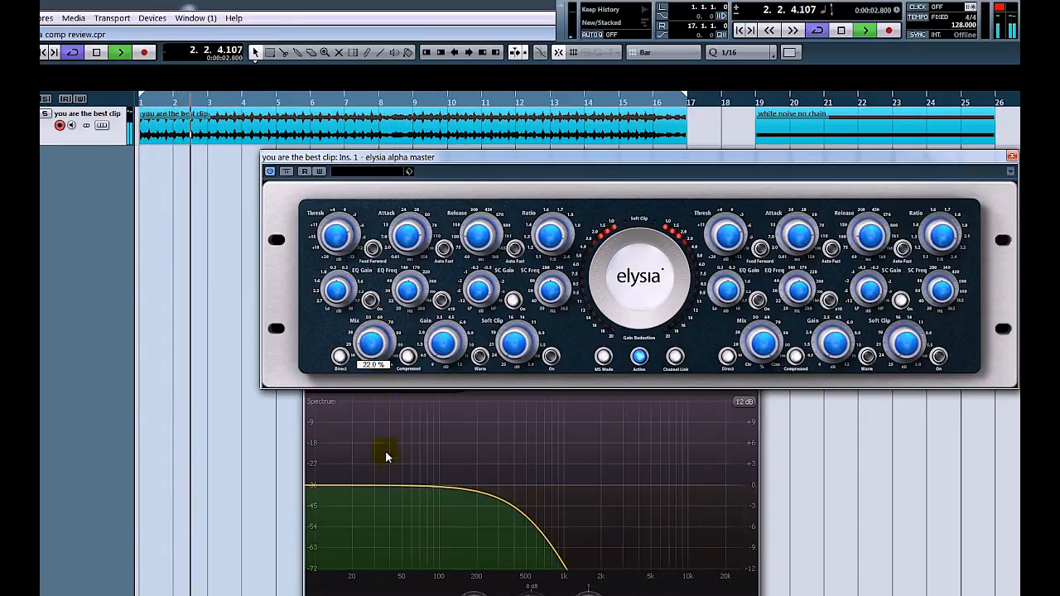
Step: Adjust the first channel's mix and the second channel's output gain, and toggle the compressor's Channel Link
{"action": "left_click_drag", "start_coordinate": [391, 438], "coordinate": [377, 398]}
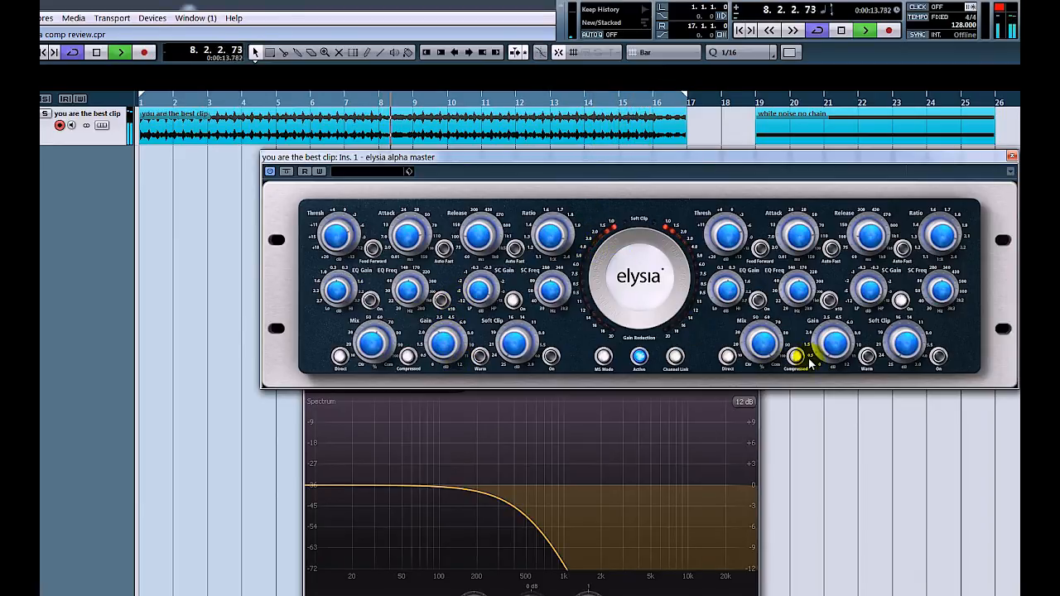
{"action": "mouse_move", "coordinate": [835, 348]}
{"action": "left_click_drag", "start_coordinate": [835, 348], "coordinate": [829, 298]}
{"action": "left_click", "coordinate": [675, 357]}
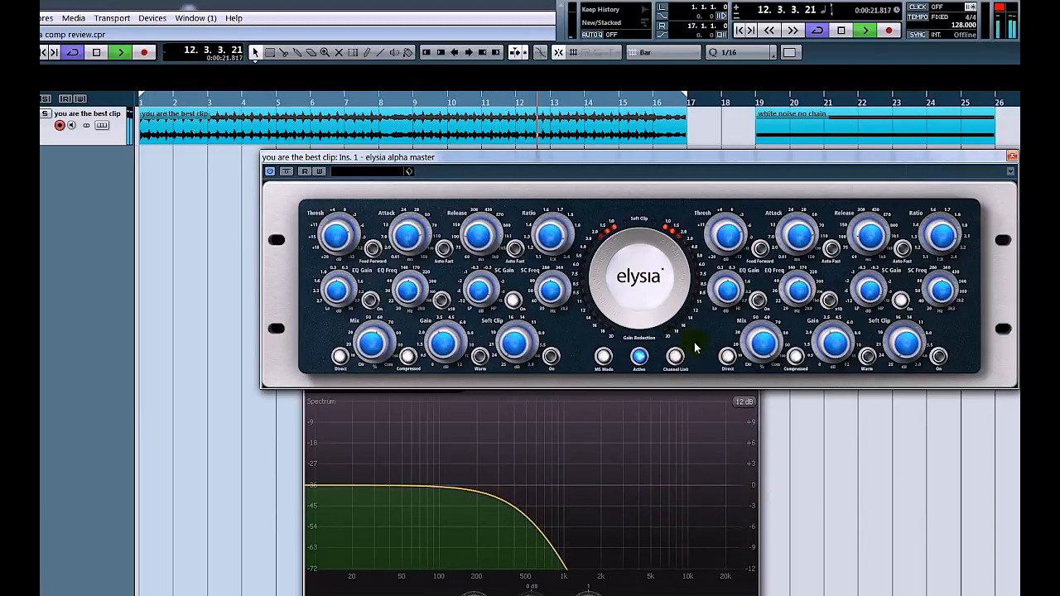
Step: Readjust the first channel's threshold and mix, and turn on its Warm mode
{"action": "left_click_drag", "start_coordinate": [338, 230], "coordinate": [342, 230]}
{"action": "left_click_drag", "start_coordinate": [378, 336], "coordinate": [381, 313]}
{"action": "left_click_drag", "start_coordinate": [335, 236], "coordinate": [334, 246]}
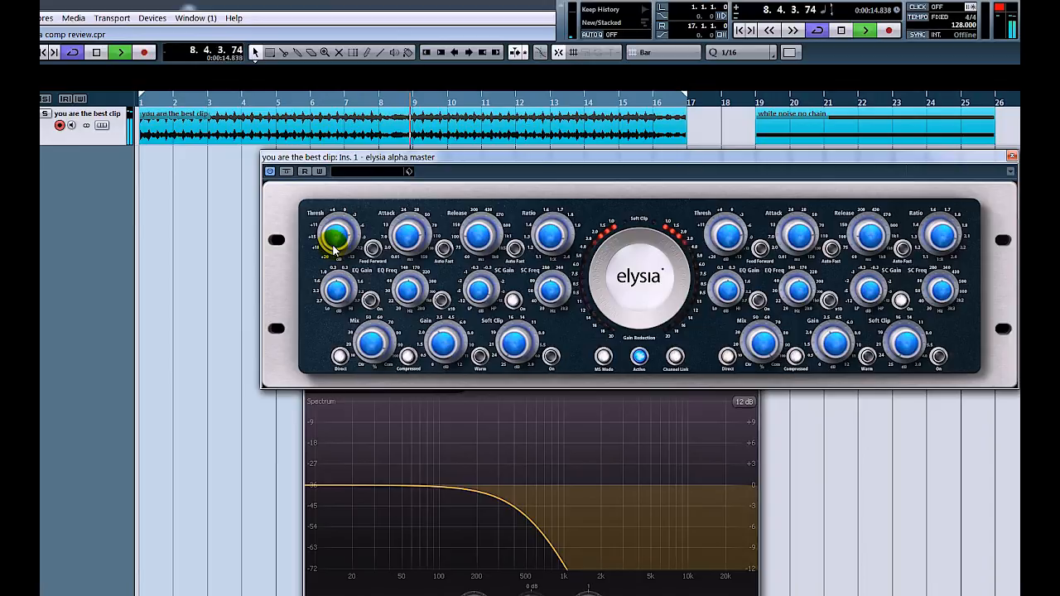
{"action": "left_click", "coordinate": [481, 357]}
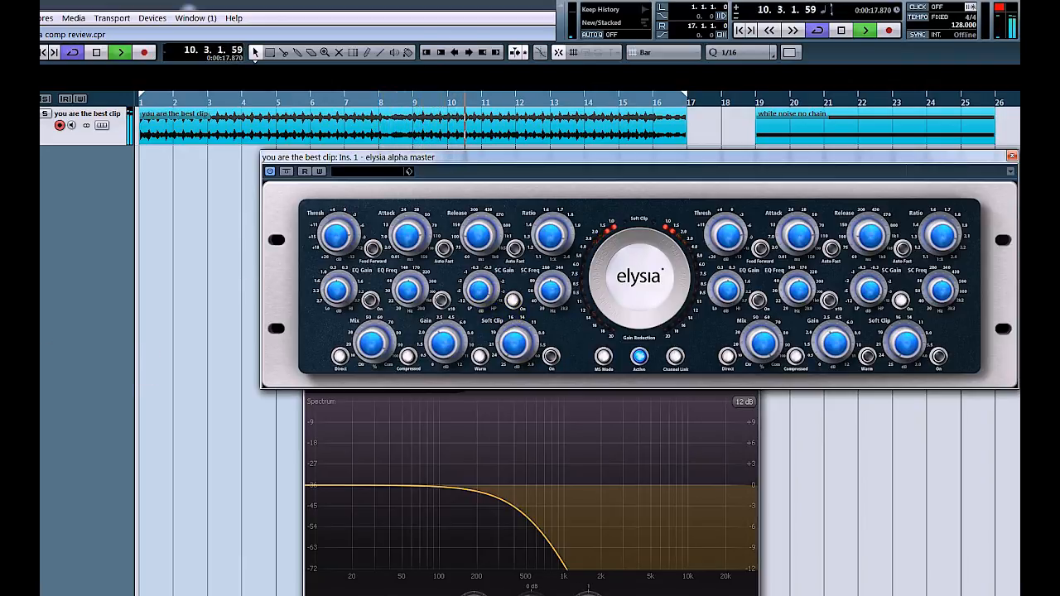
Step: Show the VMS Stereo Analyser scope, lower its window on the screen, and bring the compressor back to the front
{"action": "left_click", "coordinate": [42, 325]}
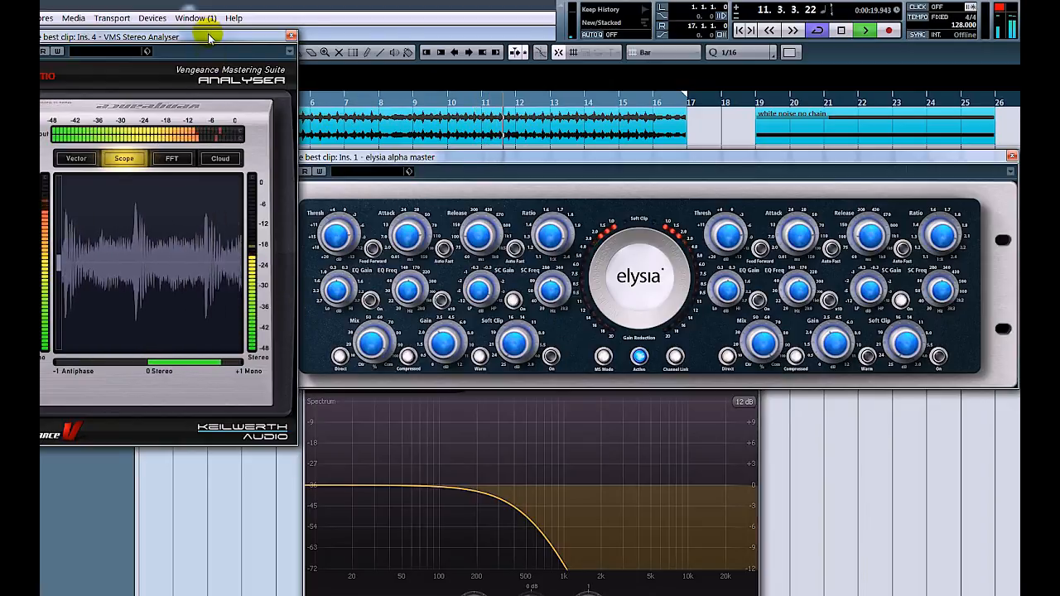
{"action": "left_click_drag", "start_coordinate": [210, 39], "coordinate": [209, 78]}
{"action": "left_click", "coordinate": [473, 208]}
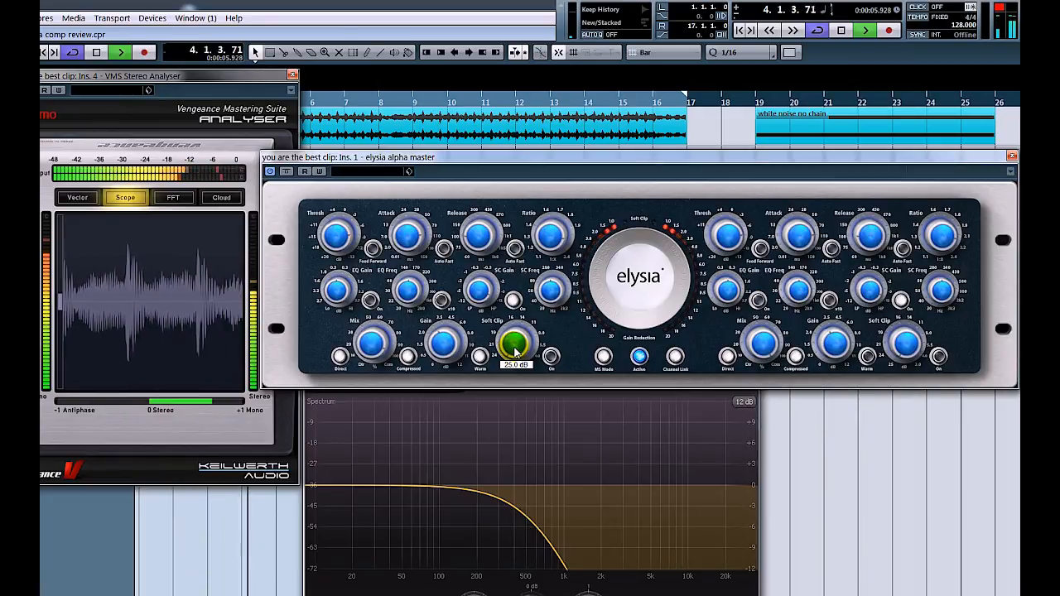
Step: Set the first channel's soft clip threshold to 3.0 dB and switch the soft clipper on
{"action": "left_click_drag", "start_coordinate": [514, 352], "coordinate": [504, 240]}
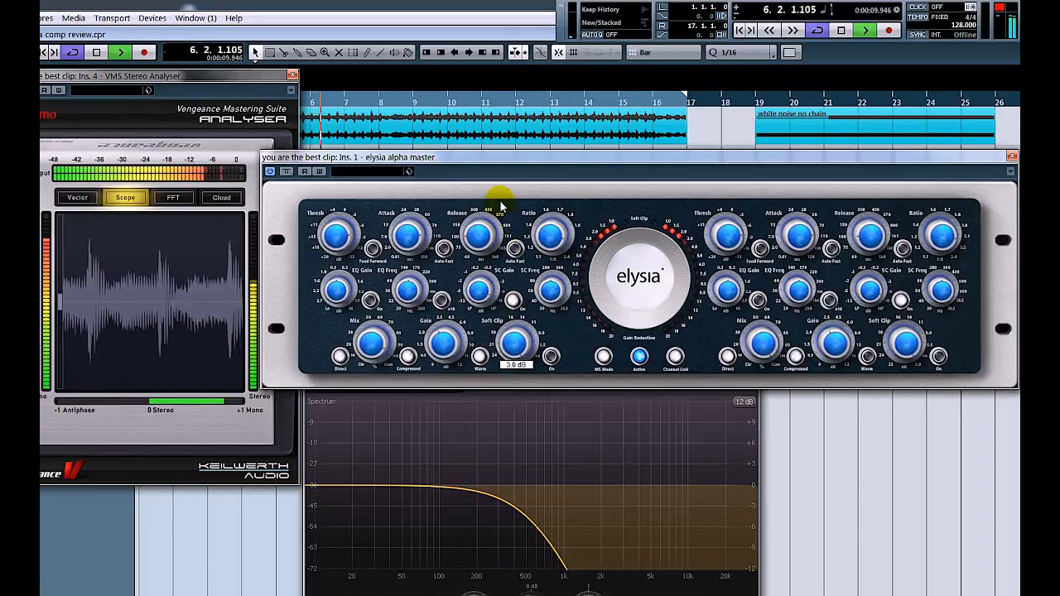
{"action": "left_click", "coordinate": [552, 357]}
{"action": "left_click", "coordinate": [553, 357]}
Step: Sweep the first channel's soft clip threshold up and down with soft clipping active, passing through 17.9 dB
{"action": "left_click_drag", "start_coordinate": [515, 342], "coordinate": [513, 247]}
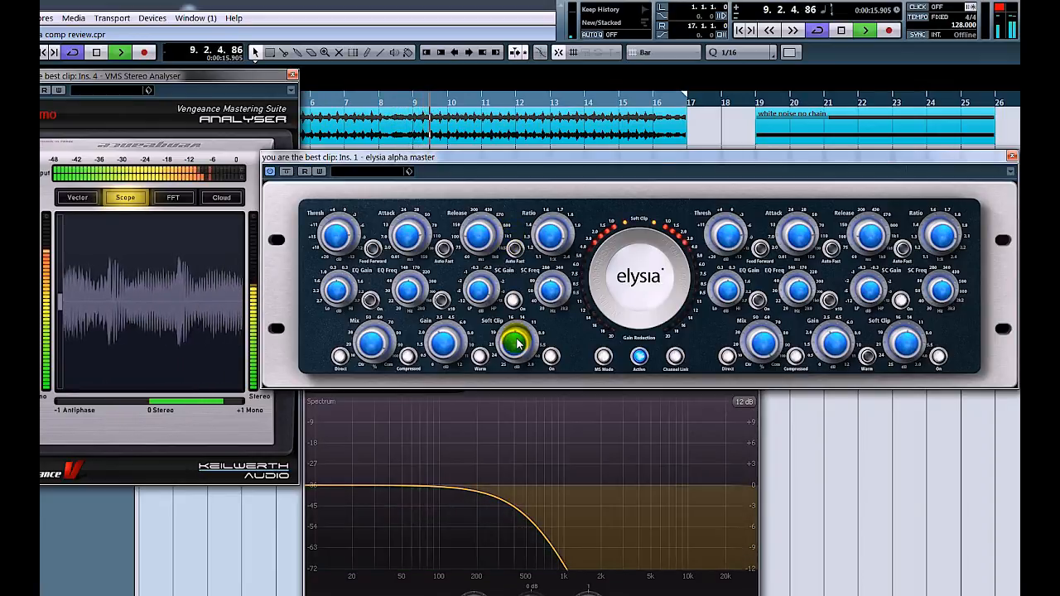
{"action": "mouse_move", "coordinate": [517, 340]}
{"action": "left_mouse_down"}
{"action": "mouse_move", "coordinate": [521, 366]}
{"action": "mouse_move", "coordinate": [520, 335]}
{"action": "left_mouse_up"}
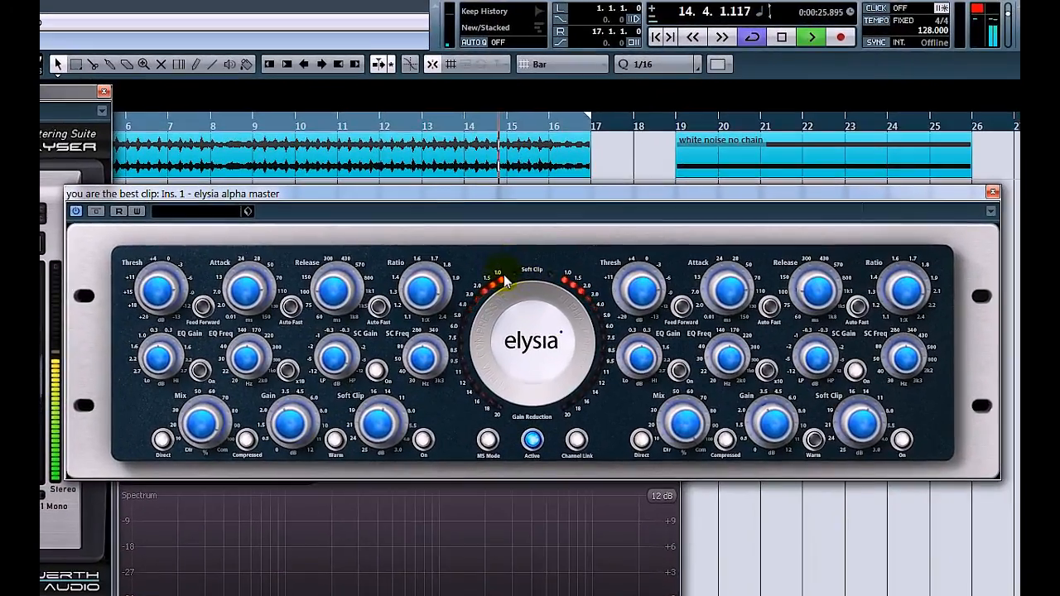
{"action": "mouse_move", "coordinate": [386, 434]}
{"action": "left_click_drag", "start_coordinate": [386, 436], "coordinate": [399, 502]}
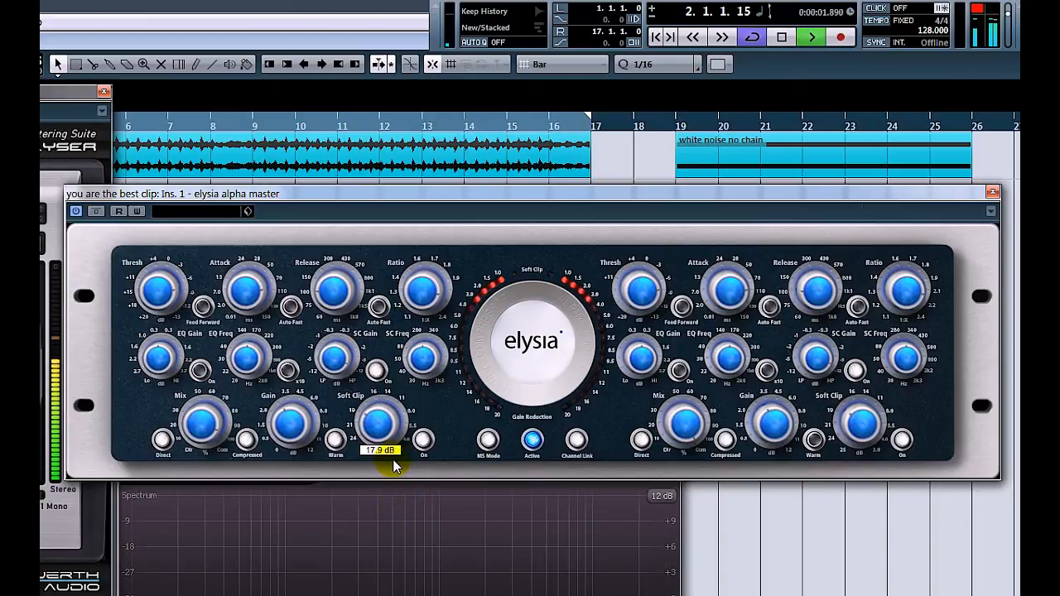
{"action": "left_click_drag", "start_coordinate": [392, 458], "coordinate": [393, 444]}
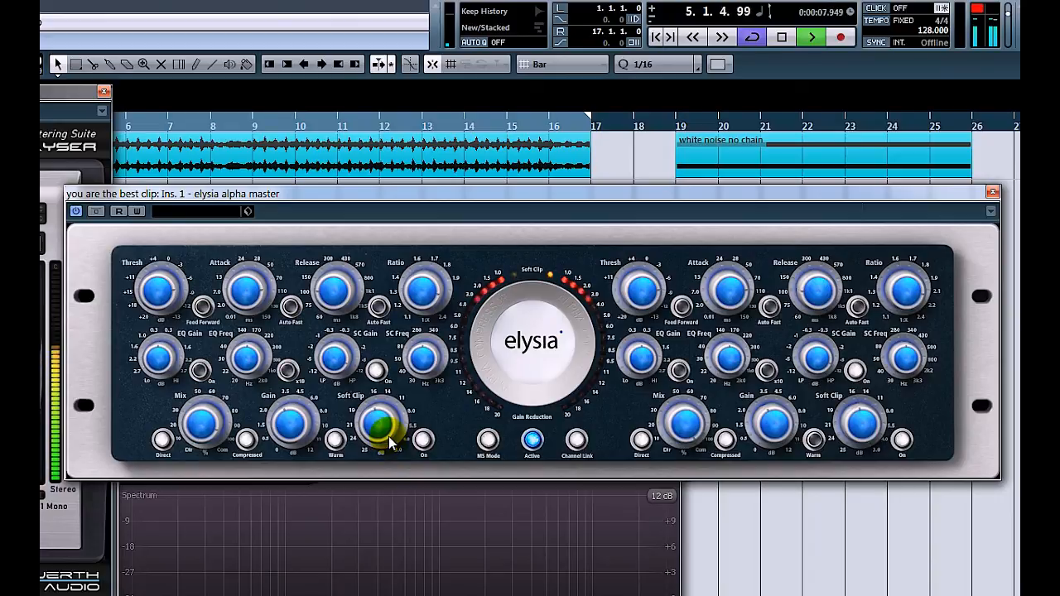